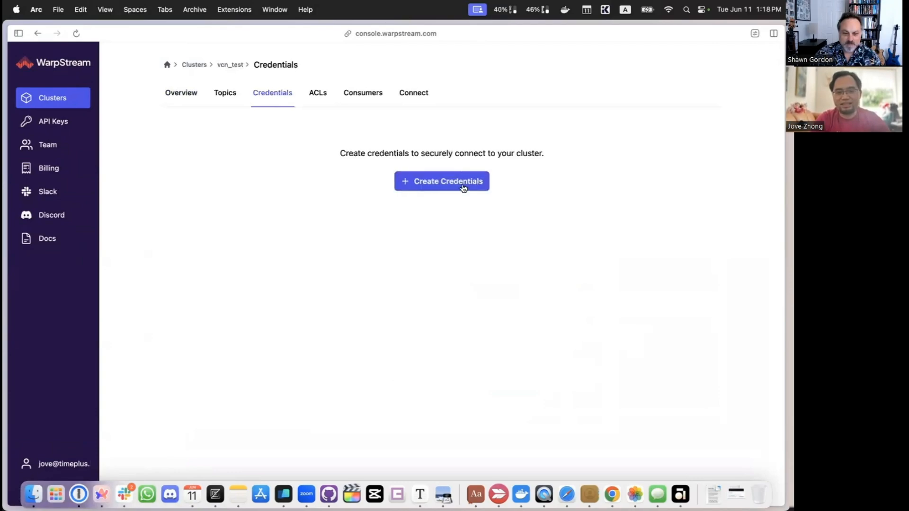
Create superuser credentials named "user" for the vcn_test virtual cluster
left_click(470, 182)
left_click(391, 268)
type("user")
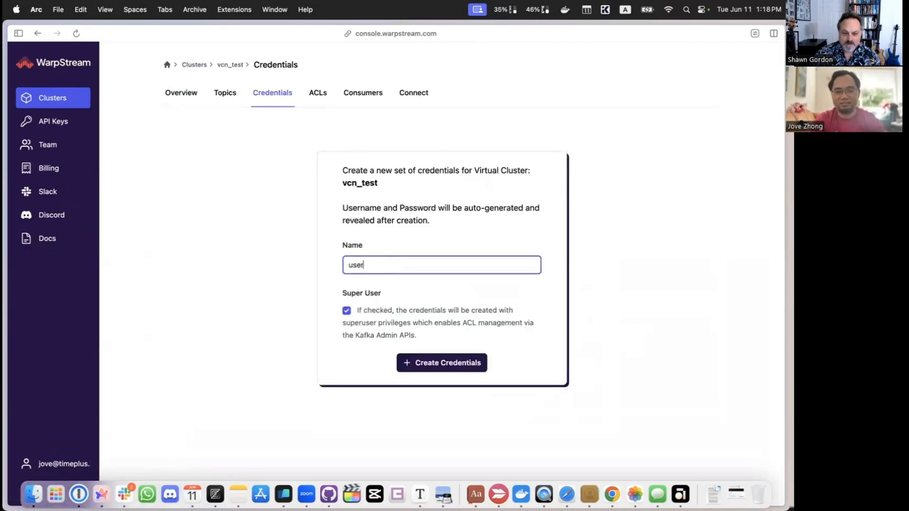
left_click(467, 363)
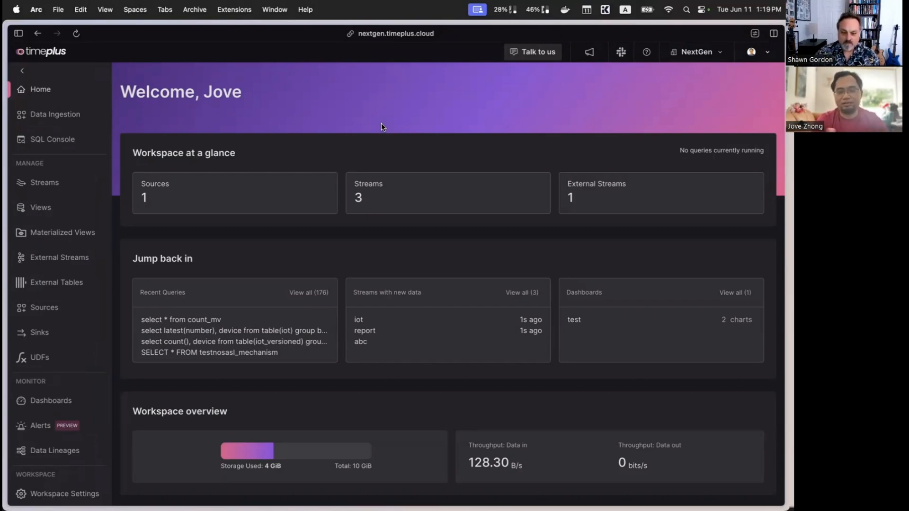
In Timeplus, start a new Apache Kafka data ingestion and set the Kafka broker to serverless.warpstream.com
left_click(53, 115)
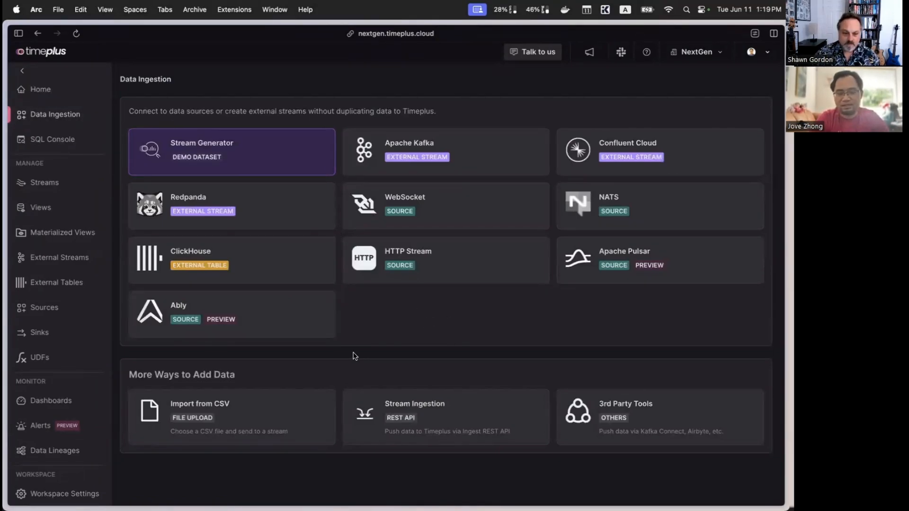
left_click(469, 156)
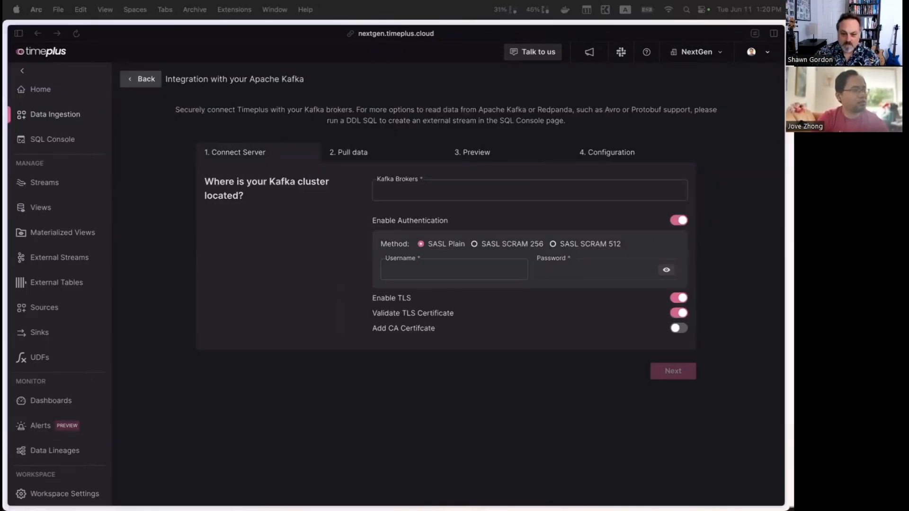
left_click(446, 197)
type("serverless.warpstream.com")
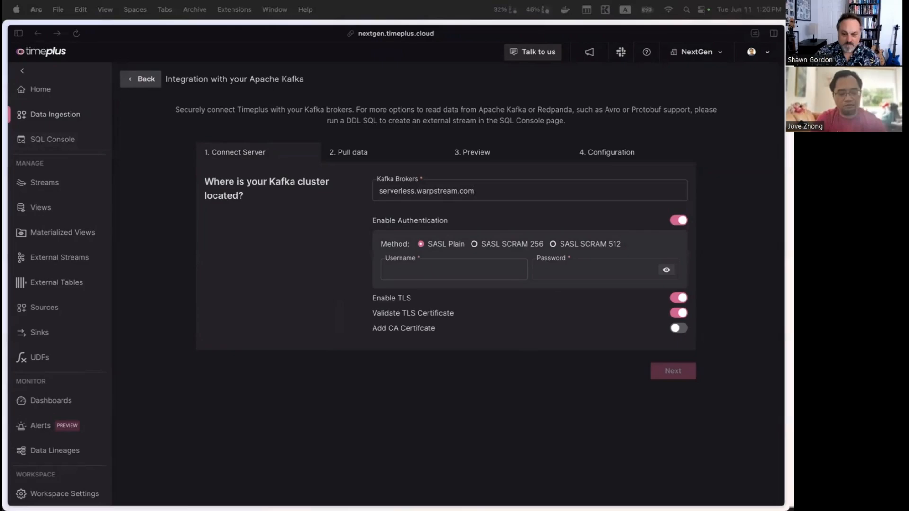
Fill in the SASL Plain username and password for the Kafka cluster and continue to topic selection
left_click(429, 278)
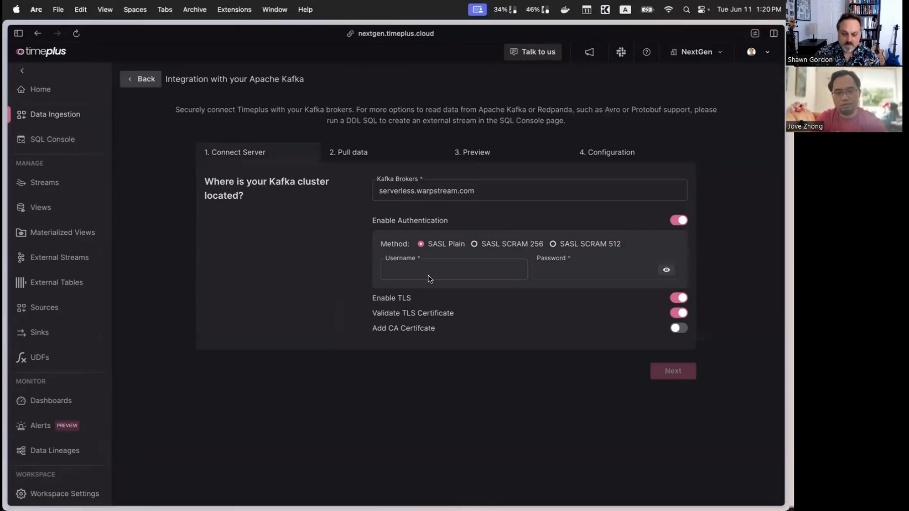
key("super+v")
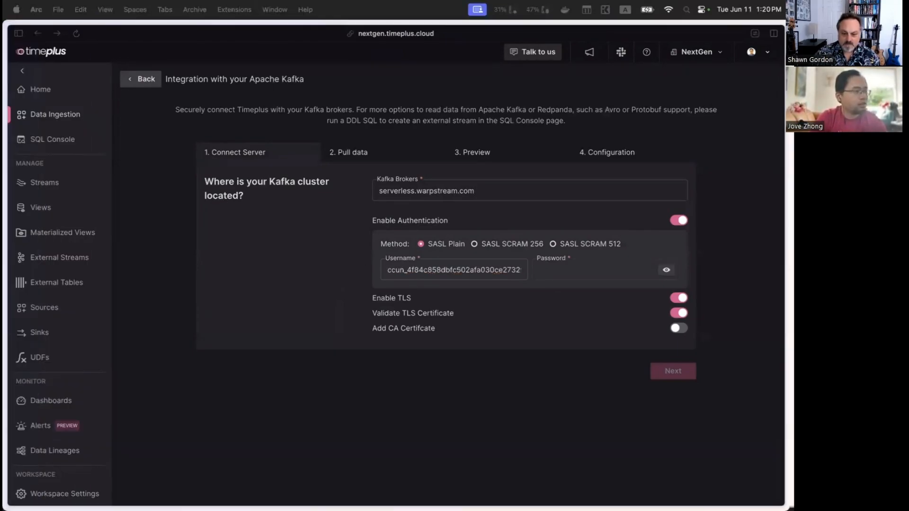
left_click(595, 270)
key("super+v")
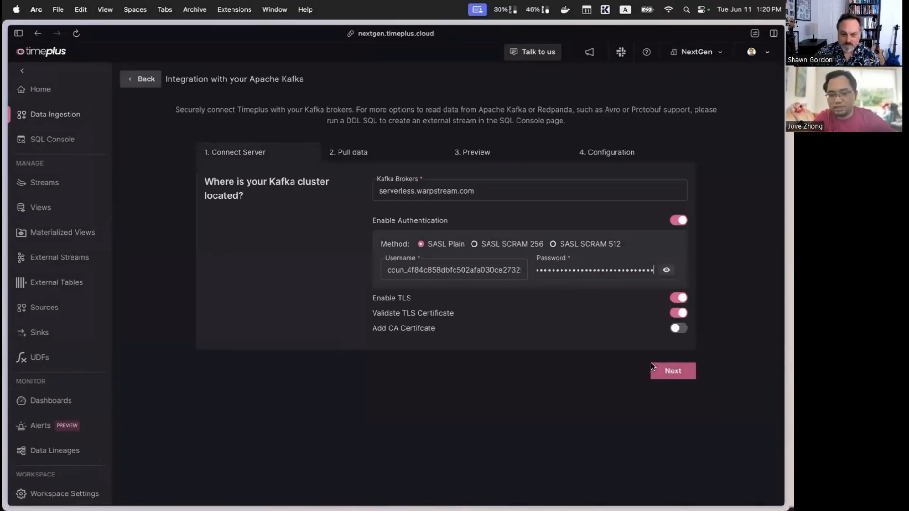
left_click(678, 376)
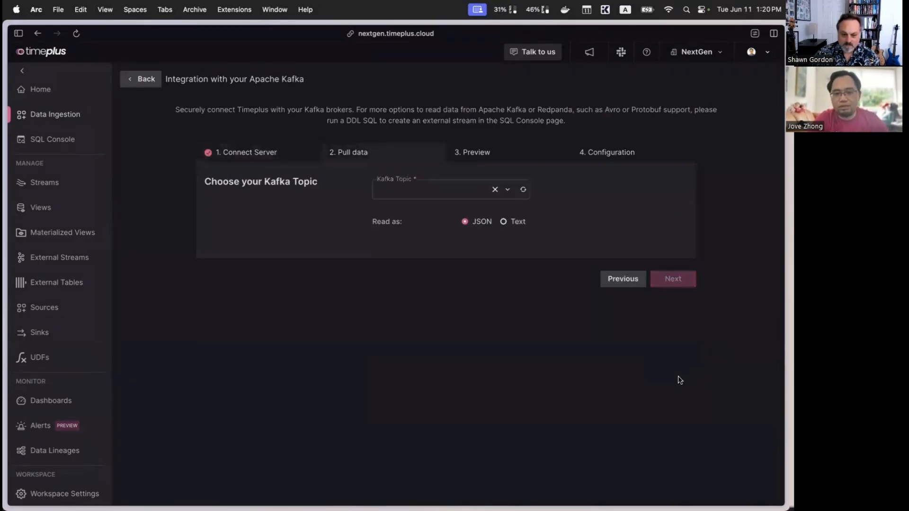
Choose the json Kafka topic, read as JSON, and accept the previewed column schema
left_click(507, 189)
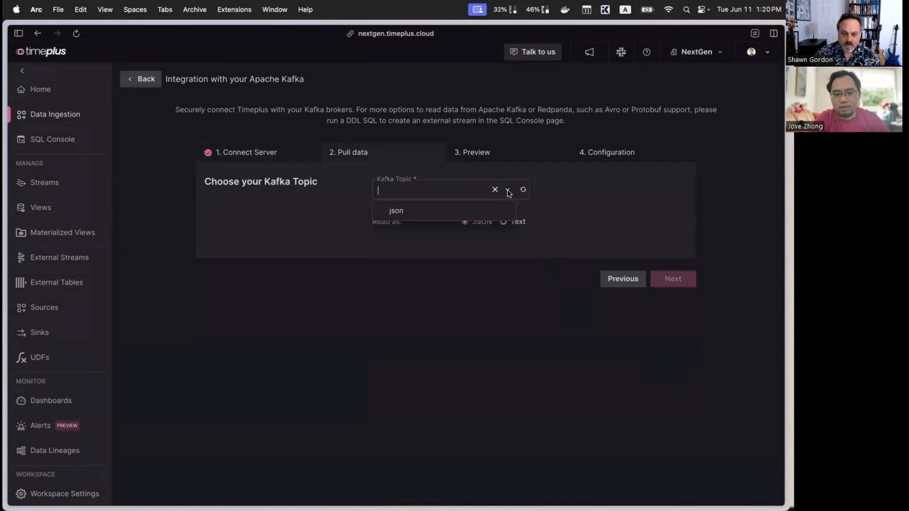
left_click(410, 218)
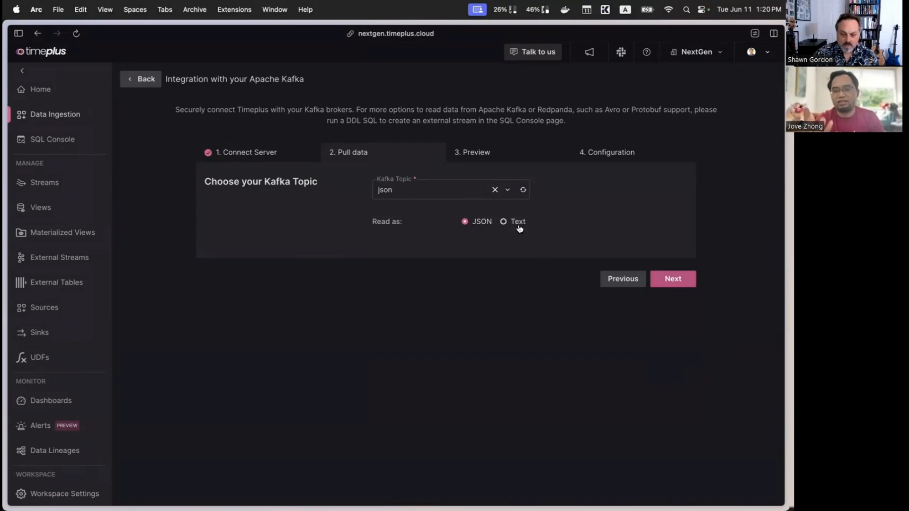
left_click(682, 285)
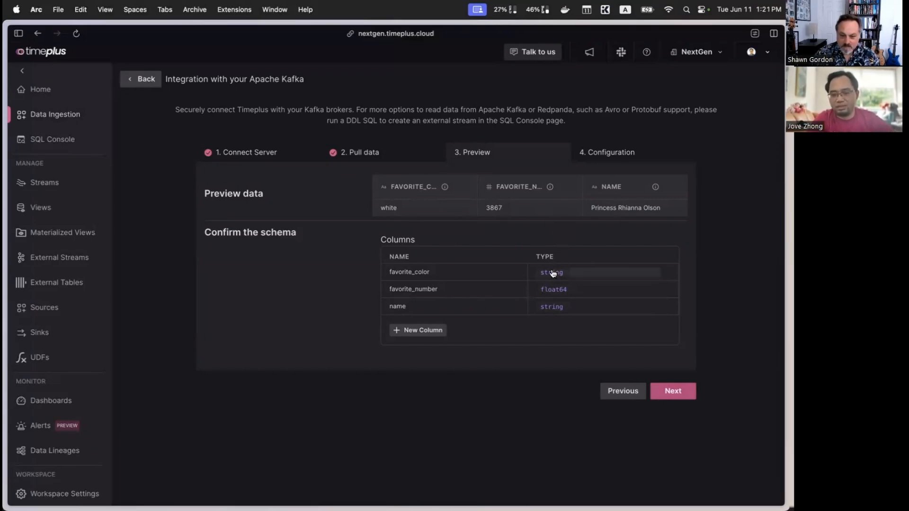
left_click(671, 389)
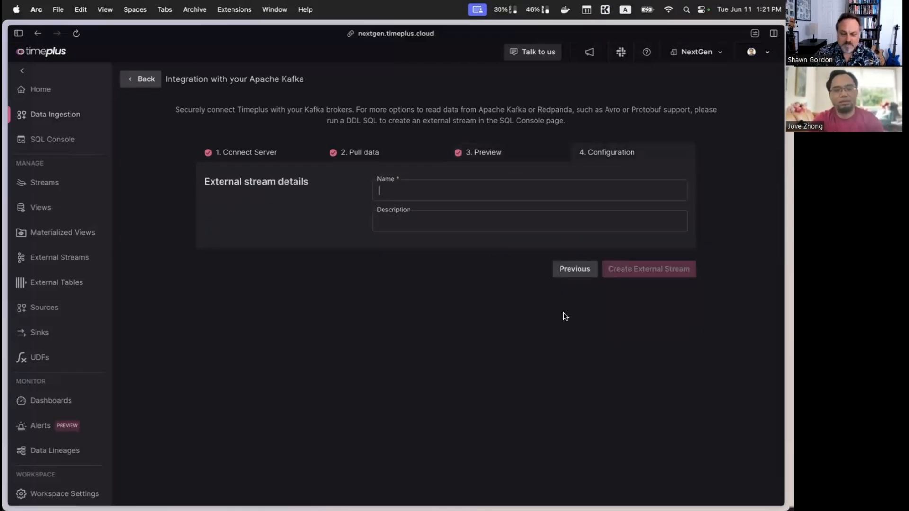
Create the external stream with the name awesome_stream and the description "coming from warpstream"
type("awesome")
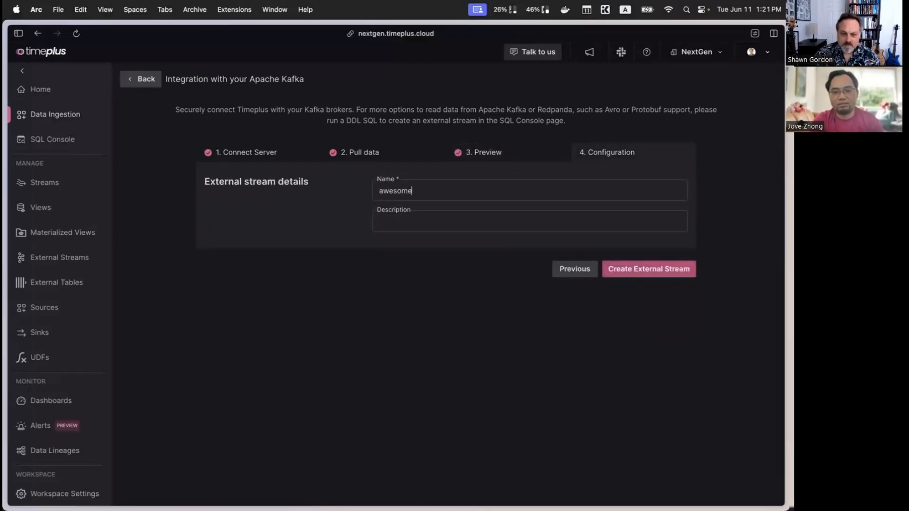
type("_stream")
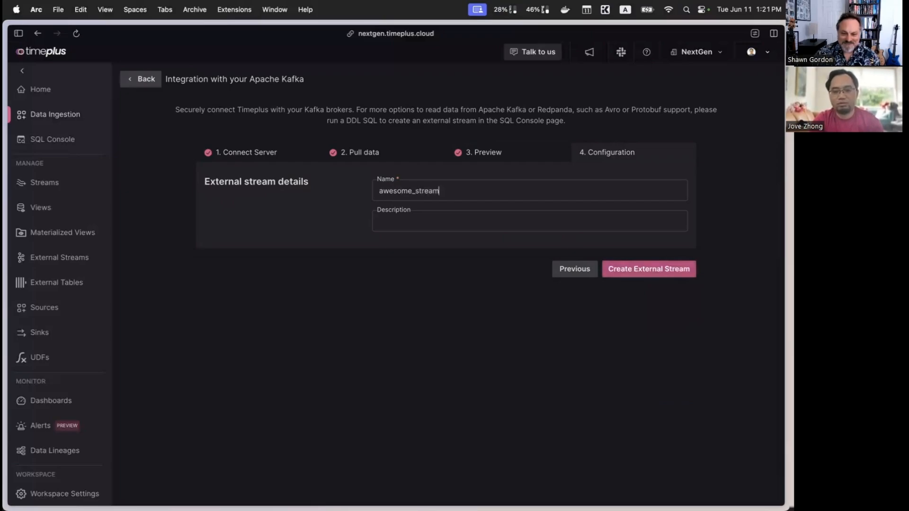
left_click(528, 223)
type("coming from warpstream")
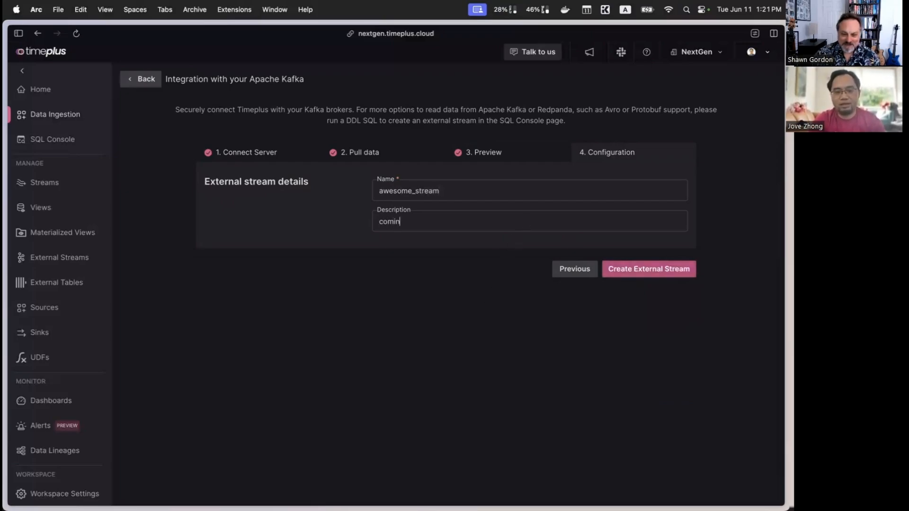
left_click(683, 271)
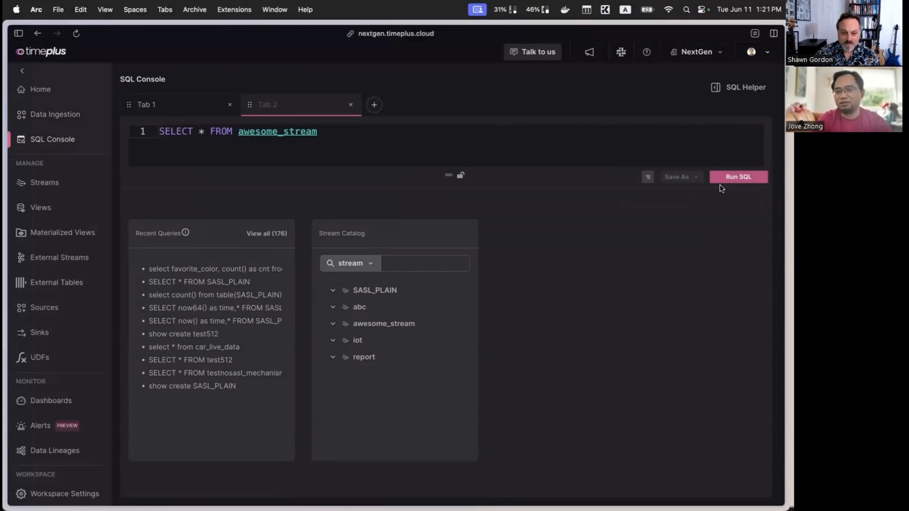
Run SELECT * FROM awesome_stream and examine the live summaries above the result columns
left_click(735, 180)
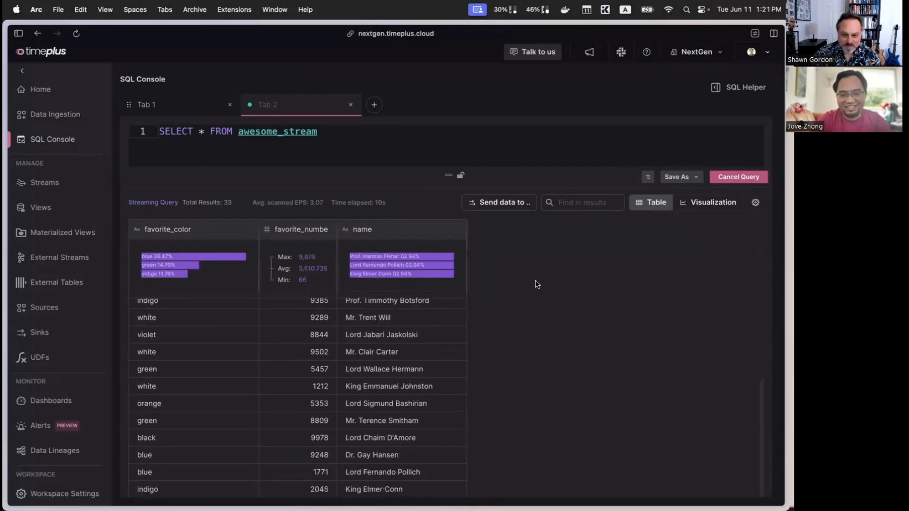
mouse_move(209, 268)
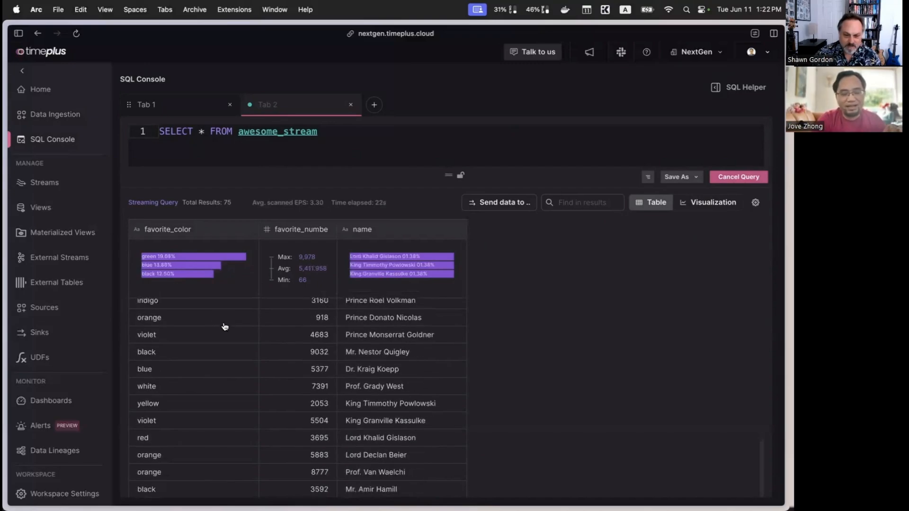
mouse_move(176, 260)
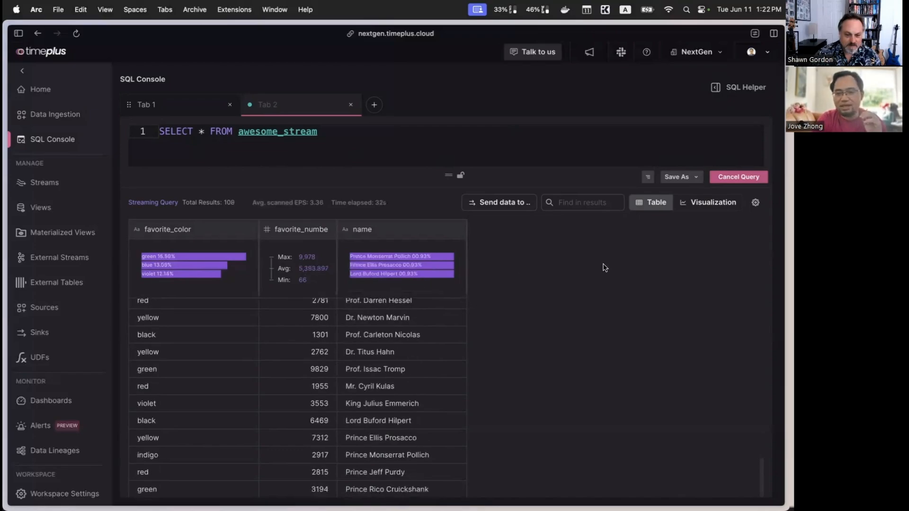
Visualize the awesome_stream query results as a bar chart, and stop the running query
left_click(710, 204)
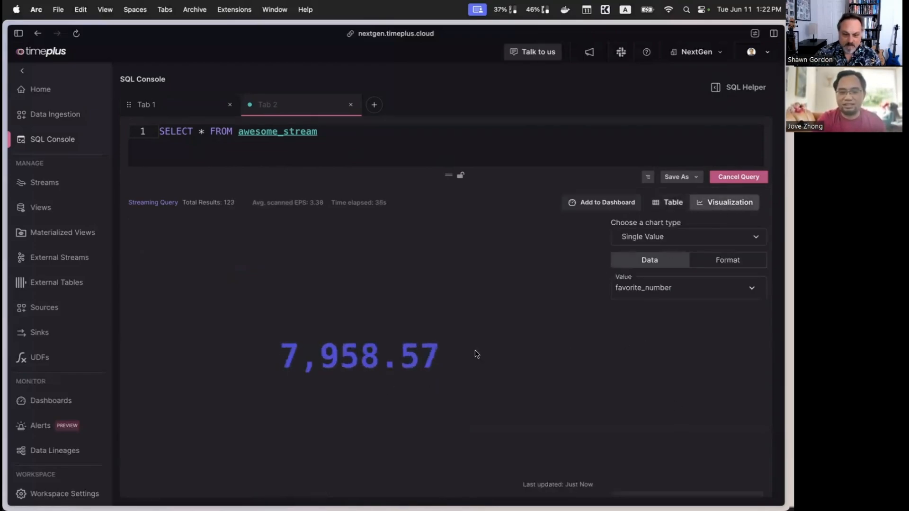
left_click(735, 242)
left_click(665, 395)
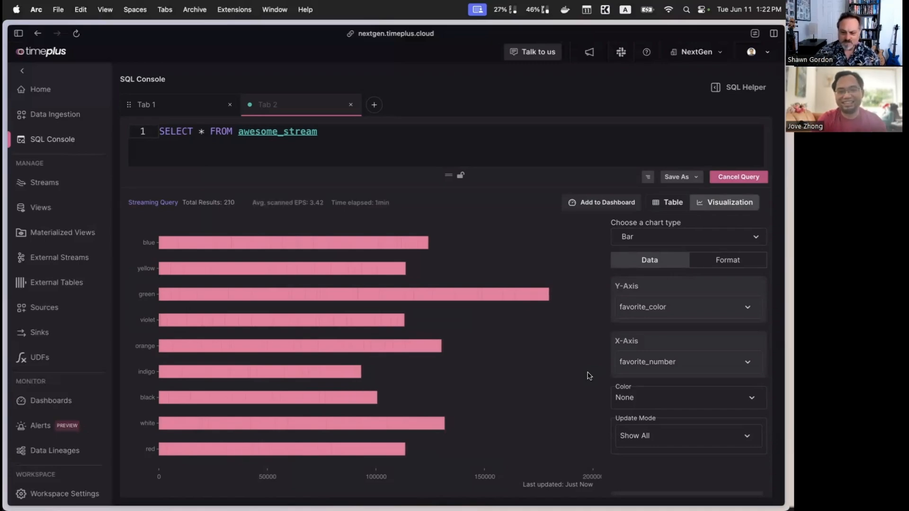
left_click(738, 177)
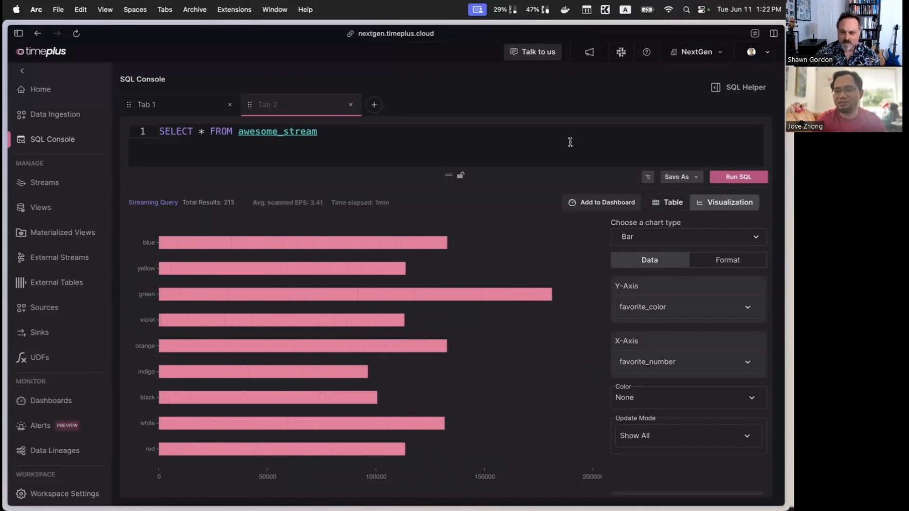
Change the query to SELECT count() FROM table(awesome_stream) and run it twice with results shown as a table
left_click(238, 132)
type("talbe(")
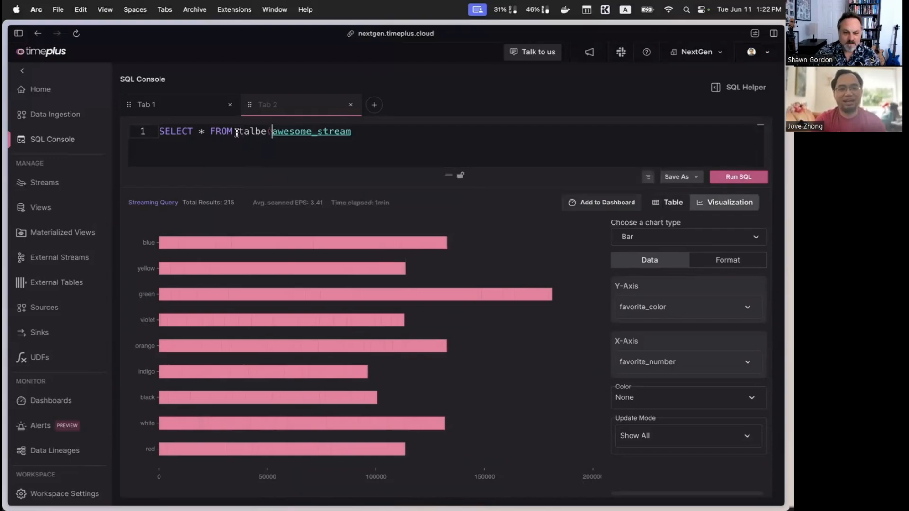
key("BackSpace")
type("count()")
left_click(289, 131)
key("BackSpace")
key("Right")
type("l")
left_click(668, 202)
left_click(738, 177)
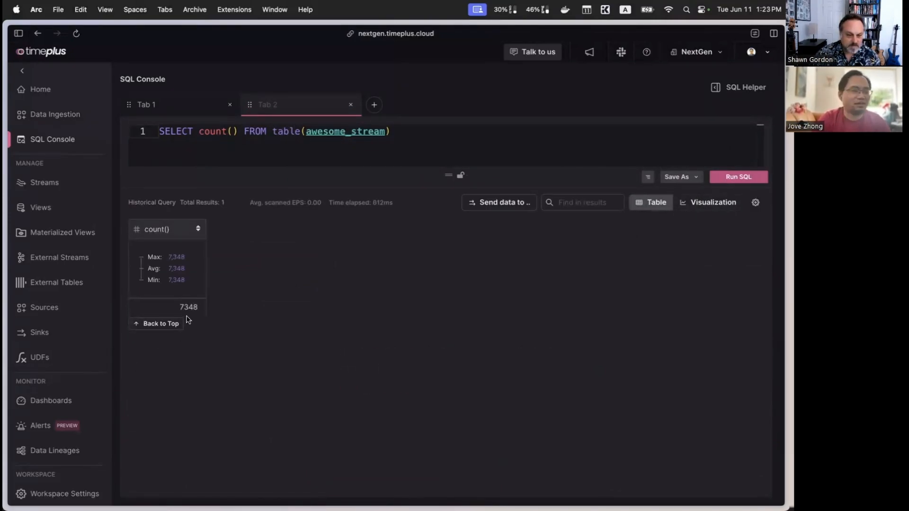
left_click(742, 176)
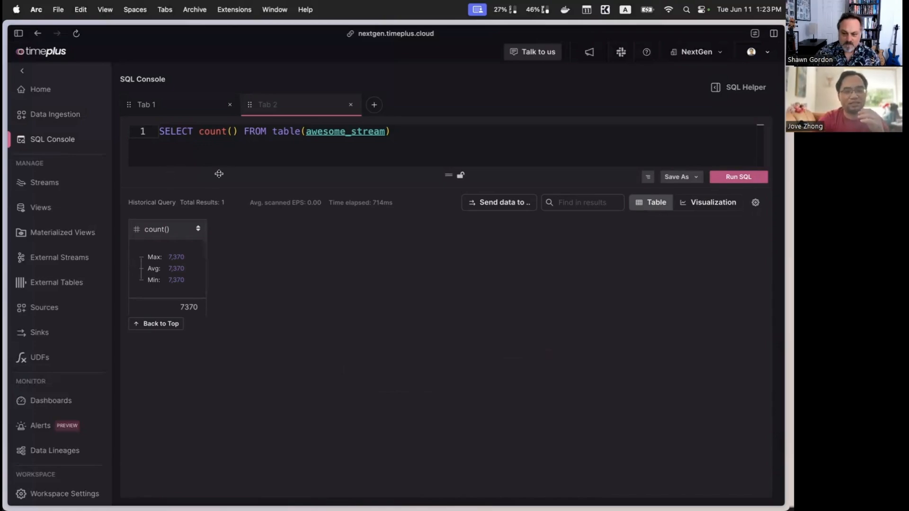
Remove the table() wrapper so the query reads SELECT count() FROM awesome_stream, and run it
double_click(286, 132)
key("BackSpace")
key("Delete")
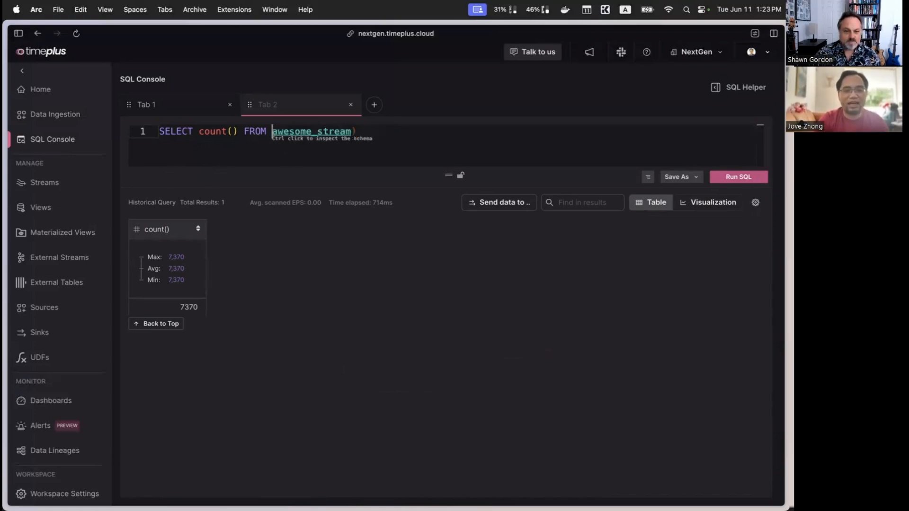
left_click(379, 133)
key("BackSpace")
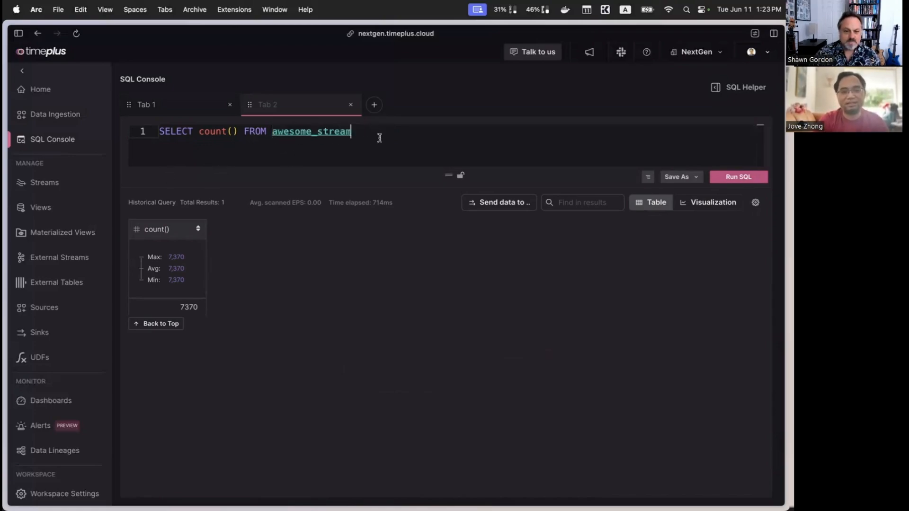
left_click(734, 178)
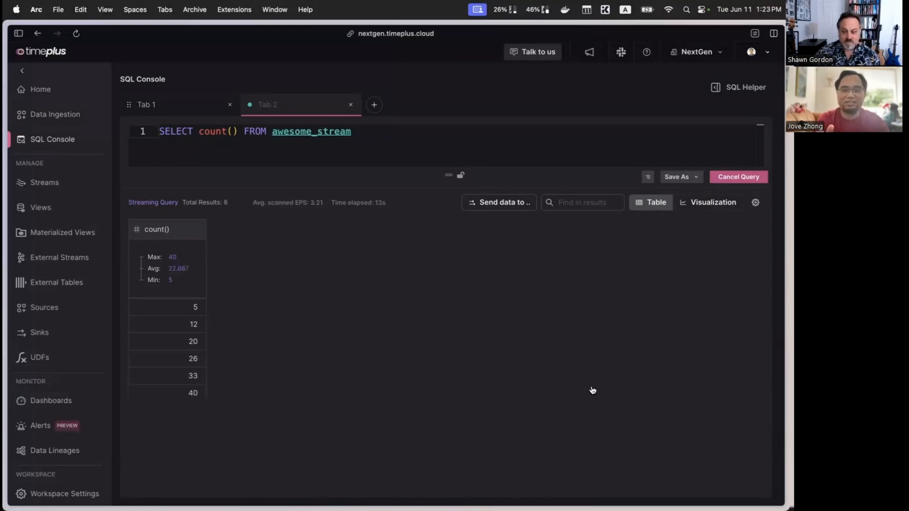
left_click(382, 140)
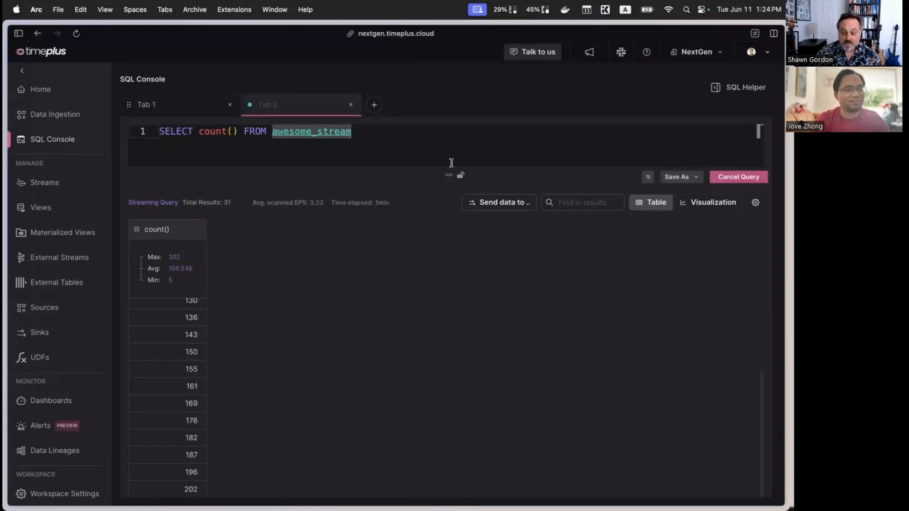
double_click(202, 132)
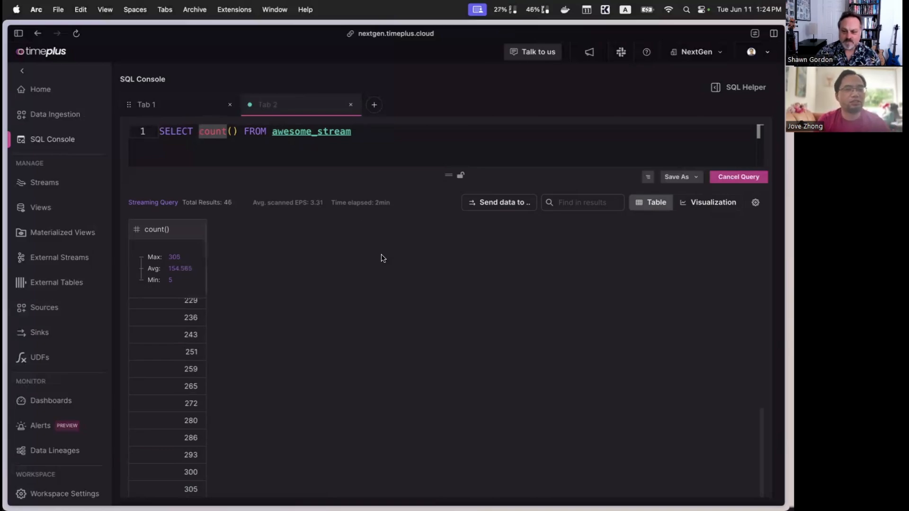
key("super+t")
type("!")
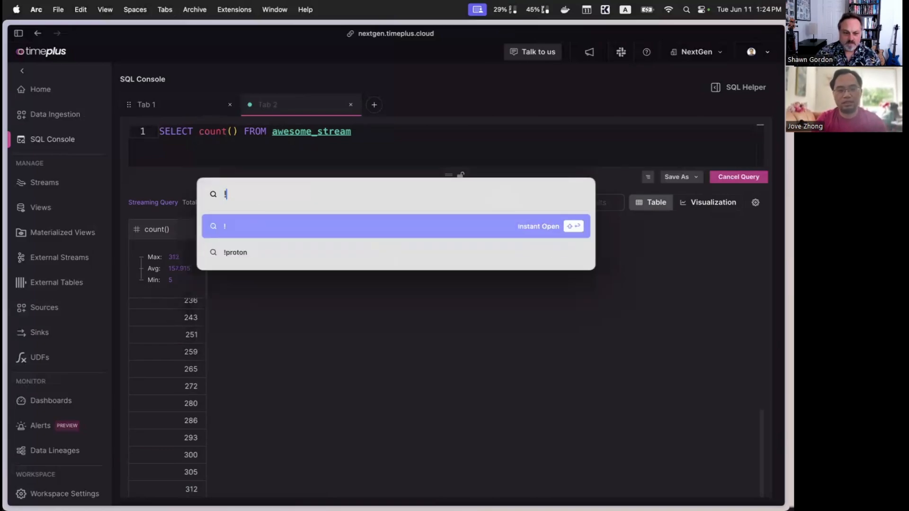
type("proto")
key("super+BackSpace")
type("https://github.com/timeplus-io/proton")
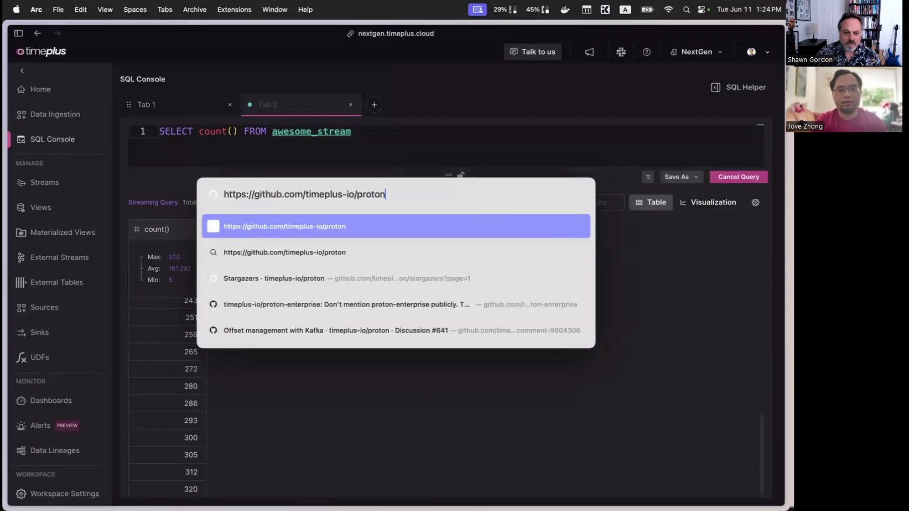
key("Return")
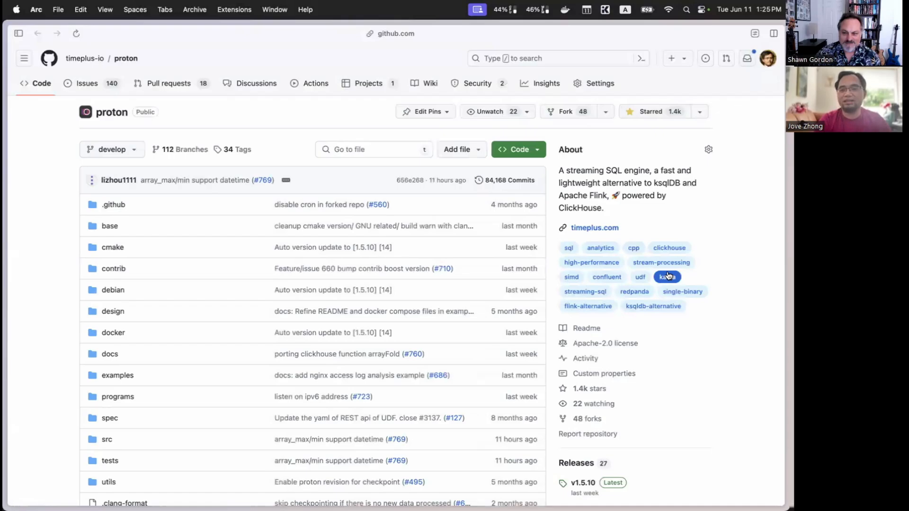
scroll(669, 276, "down", 5)
scroll(677, 265, "down", 15)
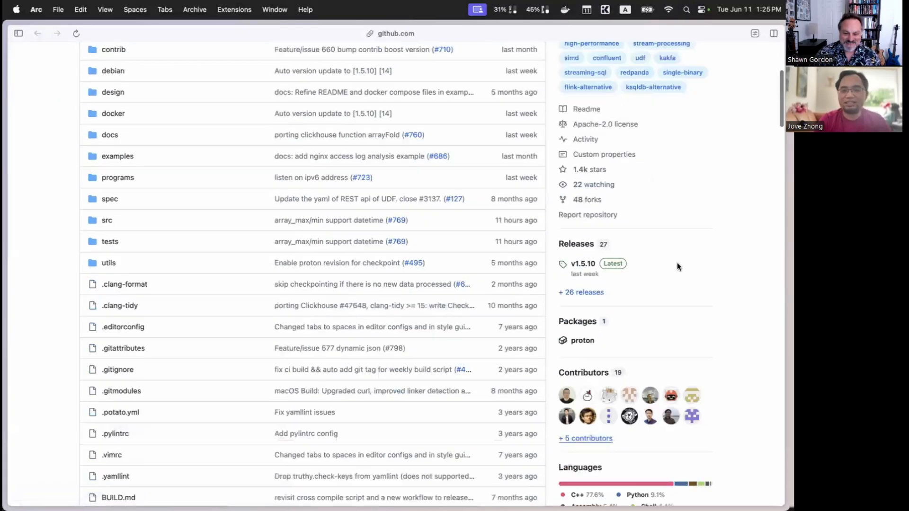
Look through the Proton README's Deployment section, covering the single binary, Docker, Docker Compose and Timeplus Cloud options
scroll(678, 266, "up", 3)
scroll(678, 266, "down", 10)
scroll(437, 253, "down", 10)
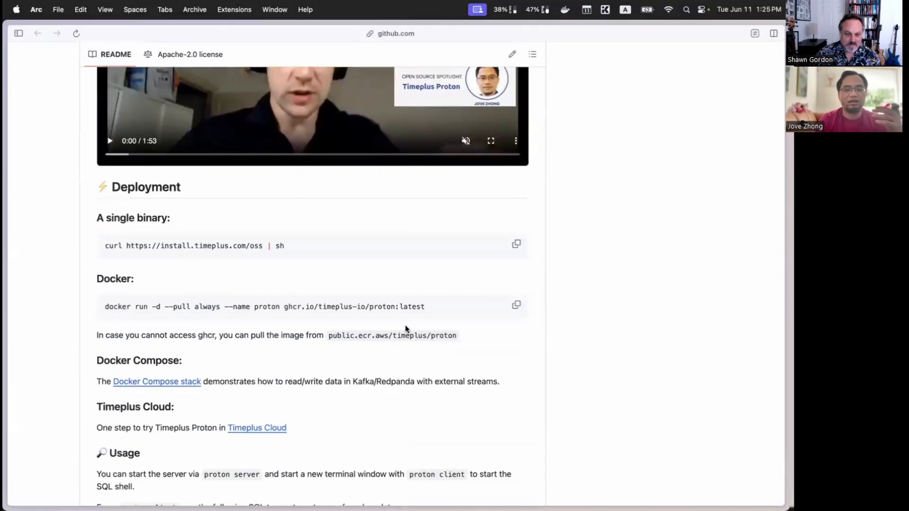
scroll(314, 245, "down", 2)
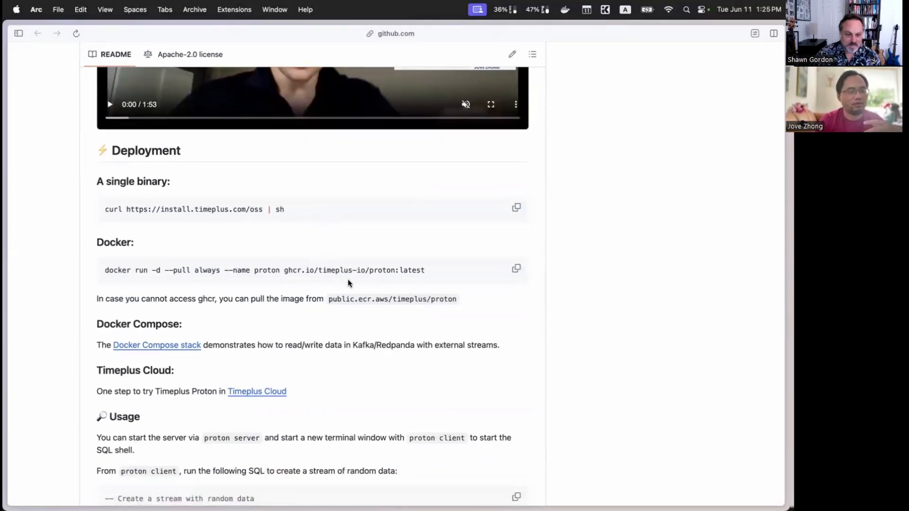
scroll(348, 282, "up", 15)
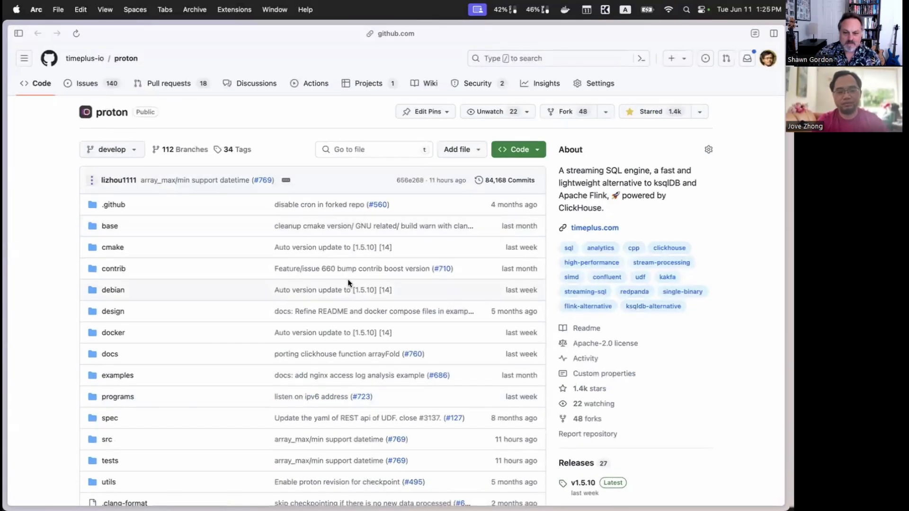
Open demo.timeplus.cloud in a new browser tab and switch to the Stream Processing demo
key("super+t")
type("demo.")
key("Return")
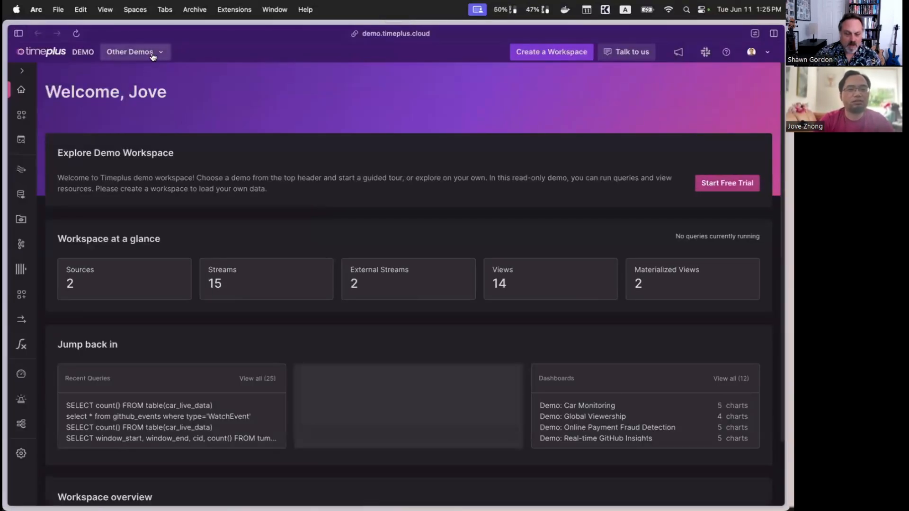
left_click(134, 52)
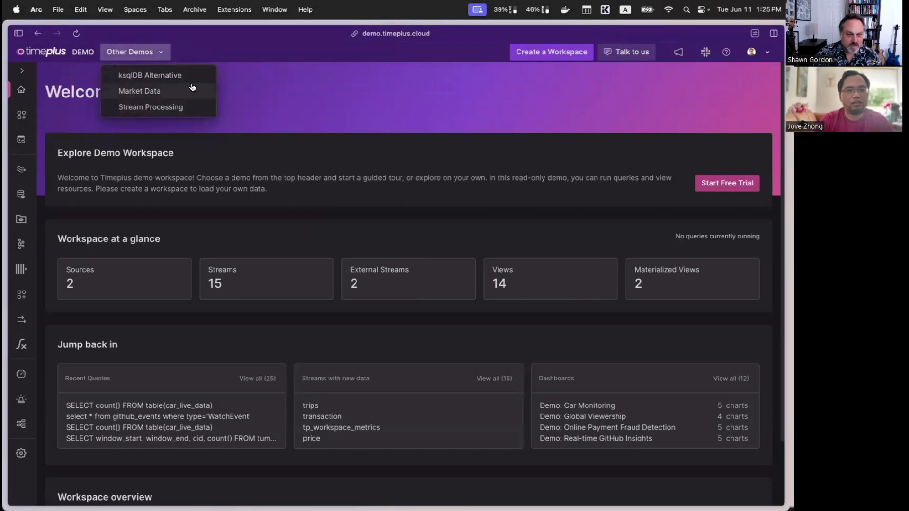
left_click(179, 106)
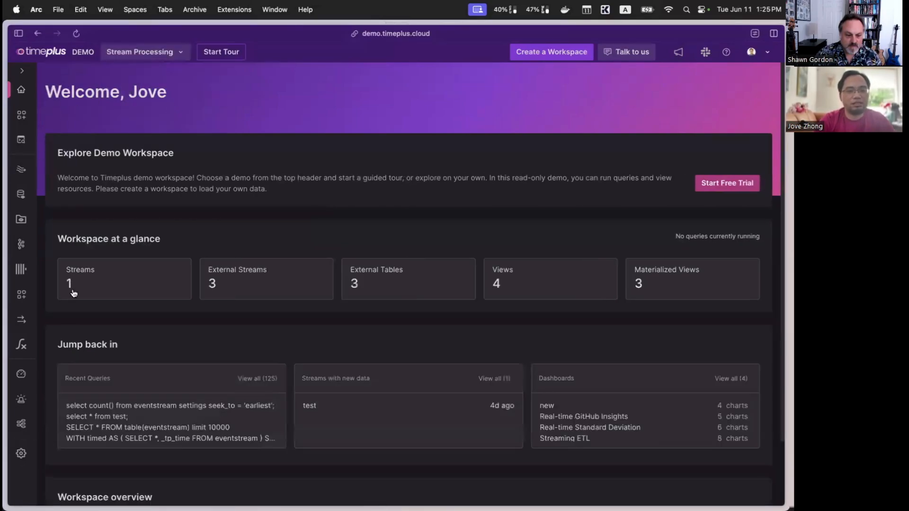
Open the demo's data lineage and examine the flow from eventstream through its views, including the definition of v_CreateVisualization
left_click(21, 424)
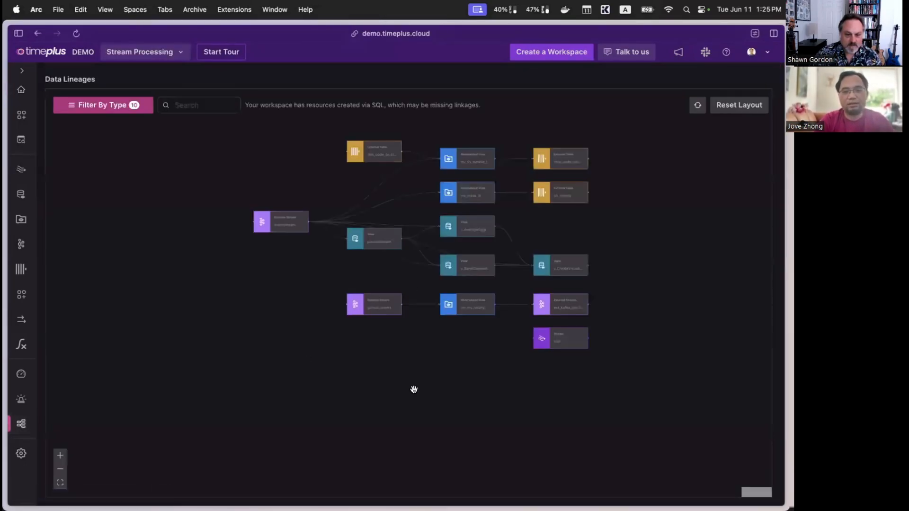
double_click(397, 273)
left_click_drag(626, 202, 575, 303)
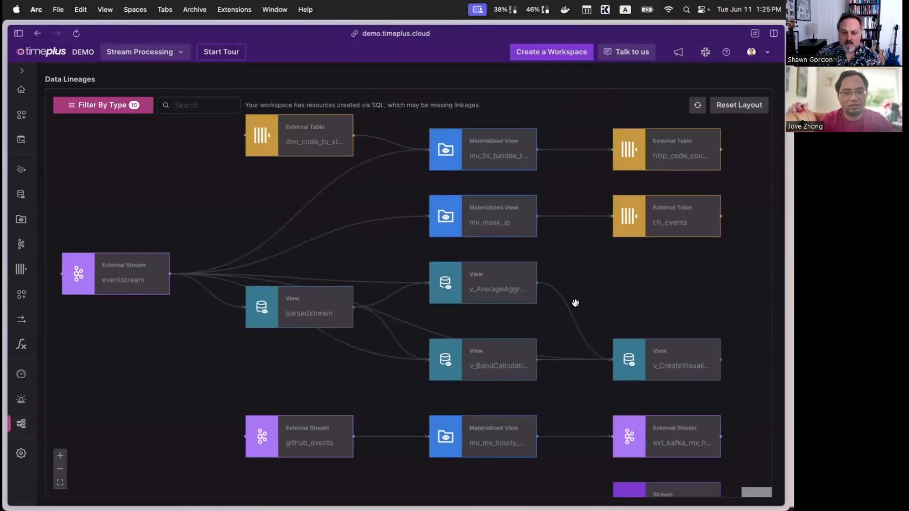
left_click(140, 285)
left_click(283, 396)
left_click_drag(331, 383, 267, 359)
left_click_drag(595, 275, 523, 278)
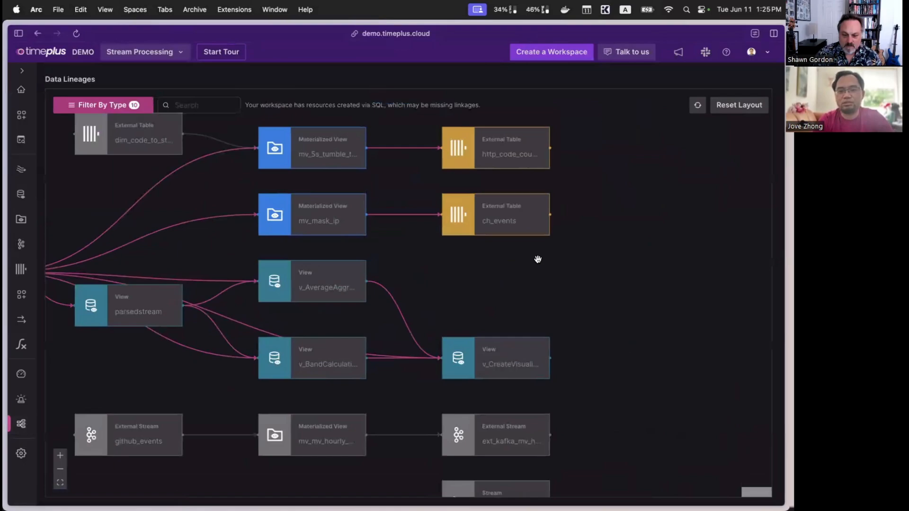
left_click(529, 364)
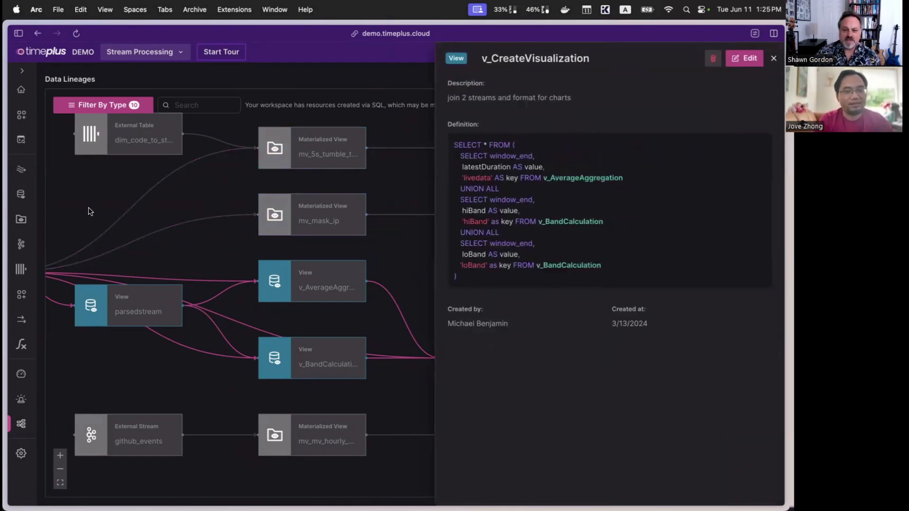
Return to the NextGen SQL Console and run select favorite_color, count() as cnt from awesome_stream group by favorite_color in Tab 3
mouse_move(5, 208)
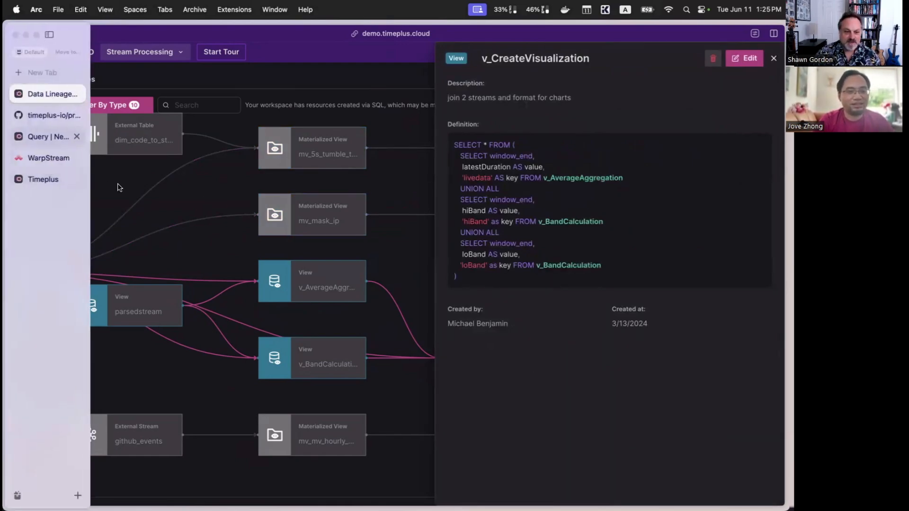
left_click(42, 139)
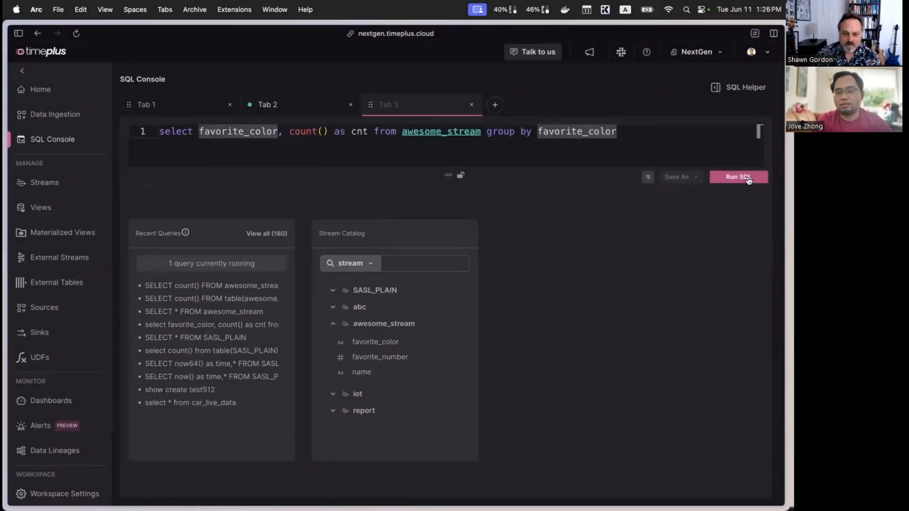
left_click(748, 178)
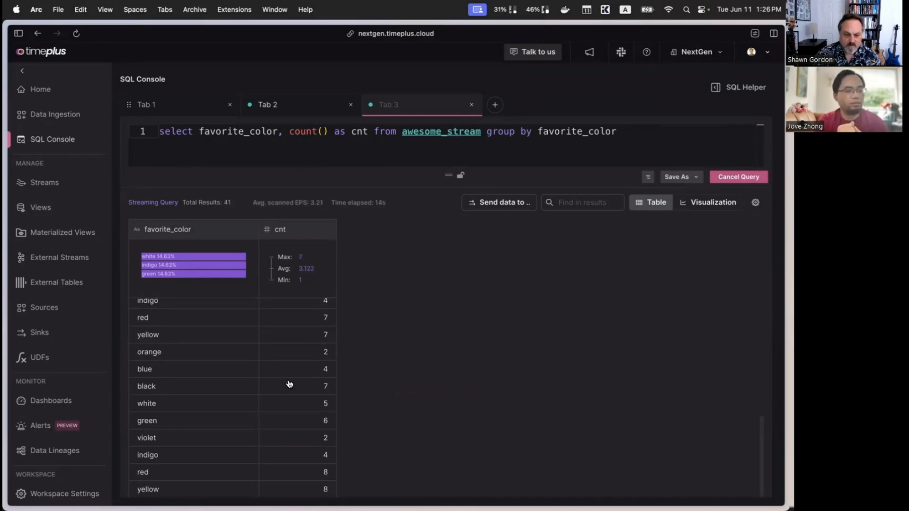
Save the color count query as a materialized view named mv1 that writes to the existing report stream
left_click(682, 176)
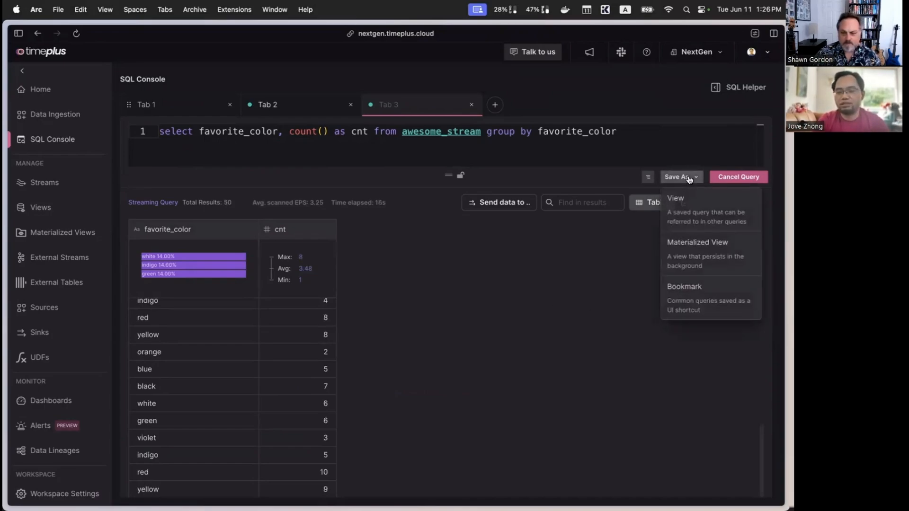
left_click(699, 258)
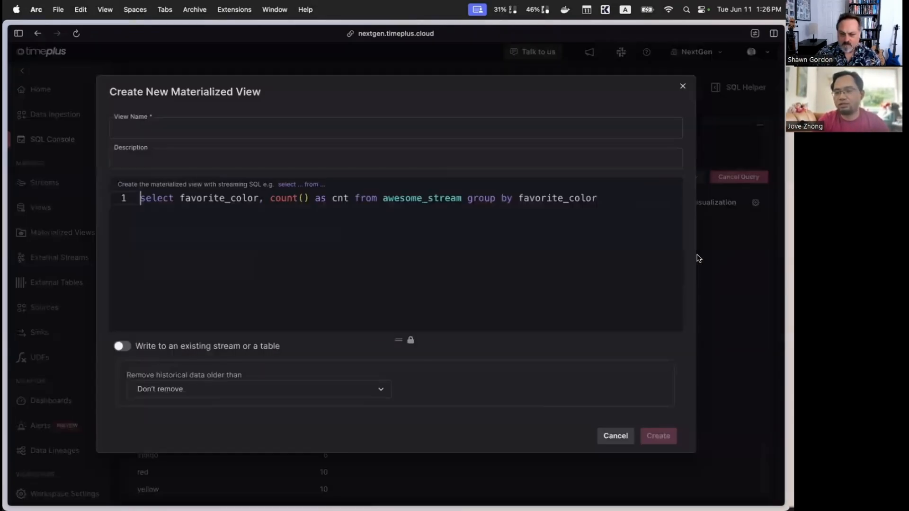
left_click(260, 128)
type("mv1")
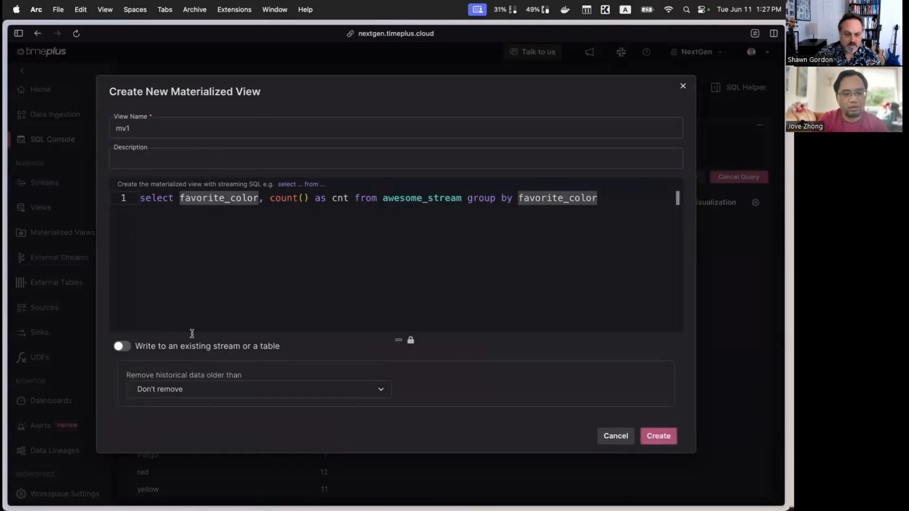
left_click(122, 346)
left_click(188, 377)
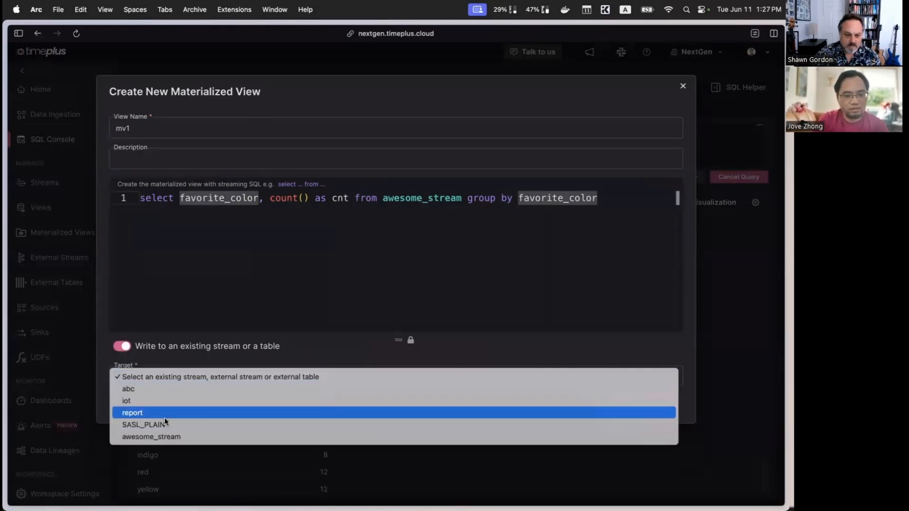
left_click(179, 413)
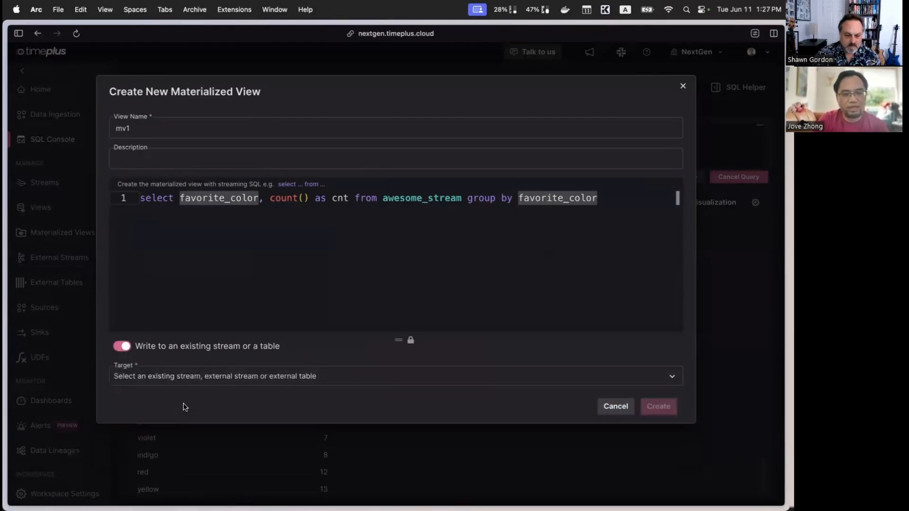
left_click(668, 410)
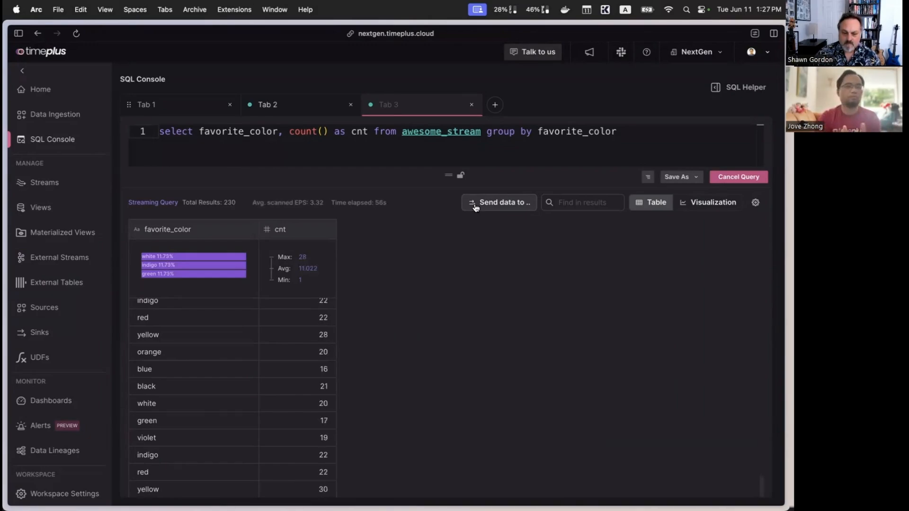
Inspect the details of awesome_stream, mv1 and report in the workspace's data lineage, and return to the SQL Console
left_click(47, 447)
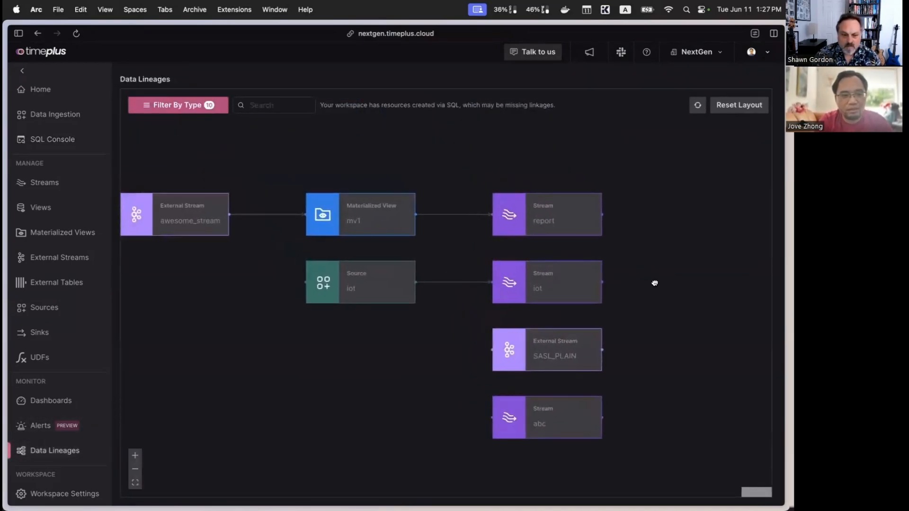
left_click(213, 231)
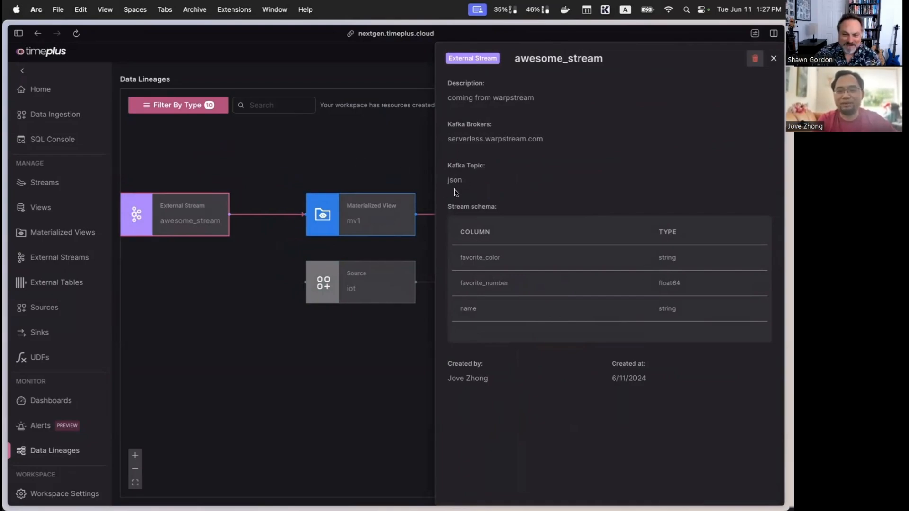
left_click(357, 206)
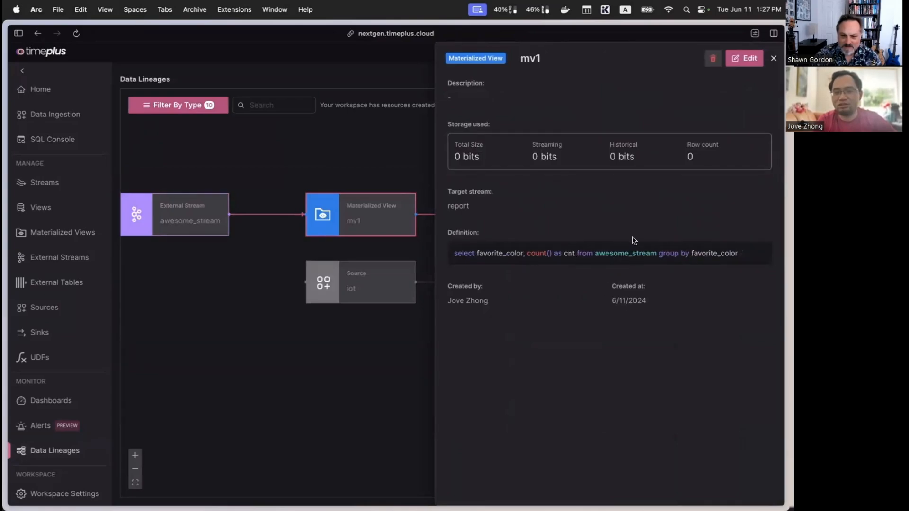
left_click(415, 352)
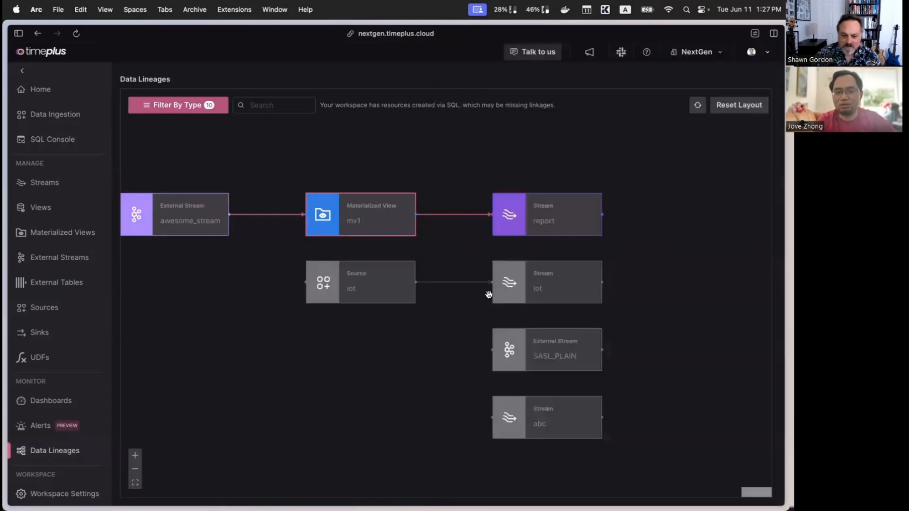
left_click(568, 231)
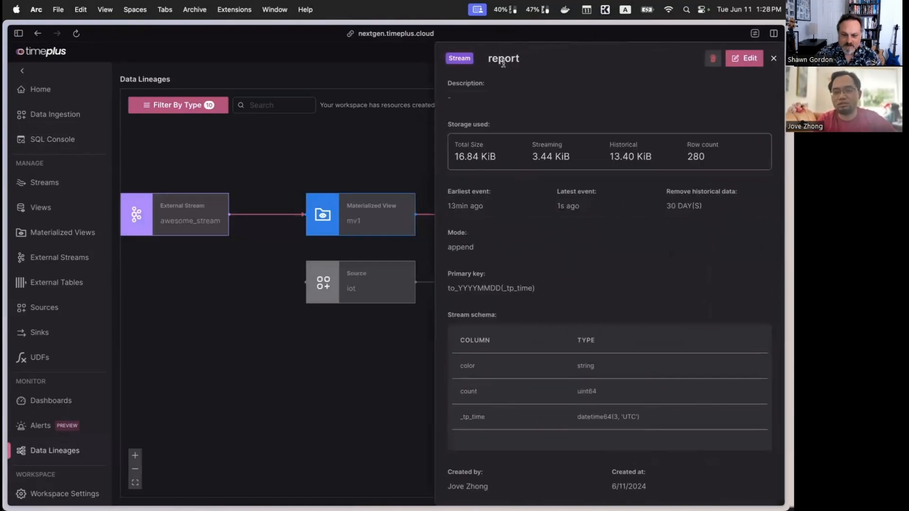
left_click(265, 276)
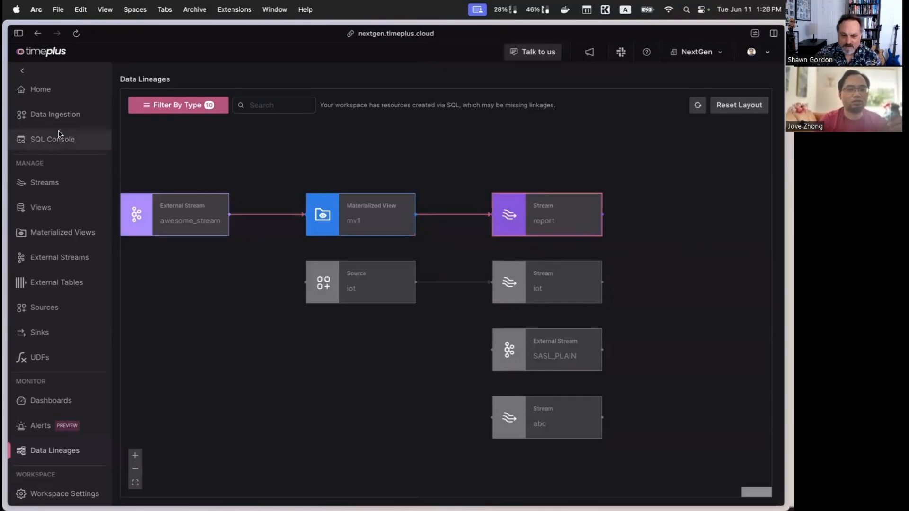
left_click(66, 140)
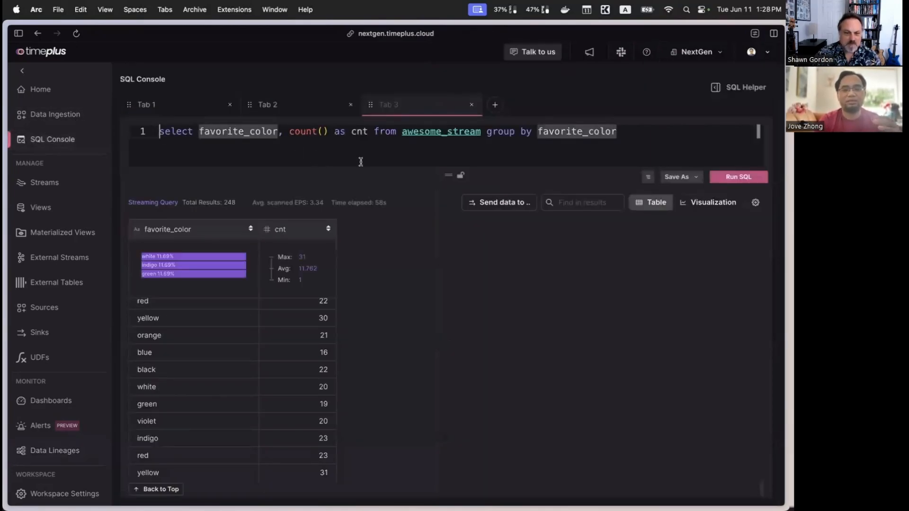